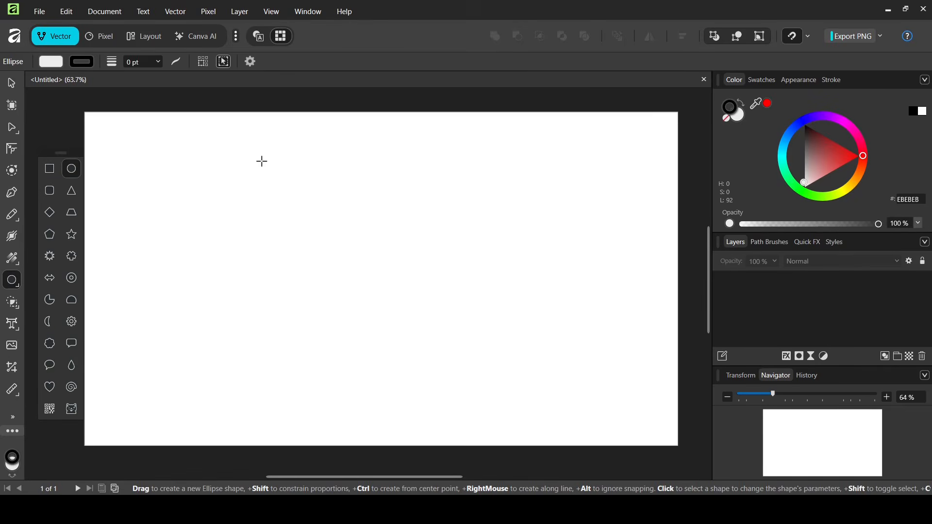
Draw a large circle on the page, set its fill to None and its stroke to 1 pt.
{"action": "left_click_drag", "start_coordinate": [262, 161], "coordinate": [505, 404]}
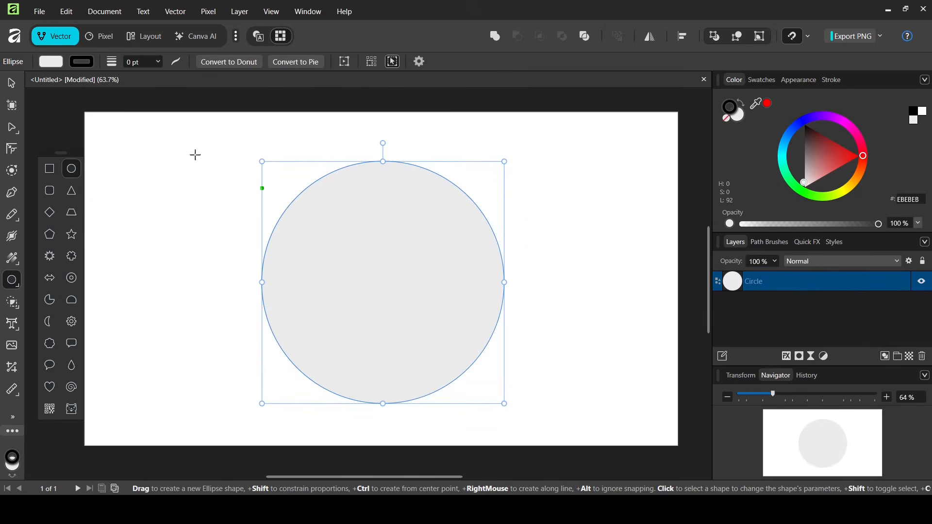
{"action": "left_click", "coordinate": [51, 62]}
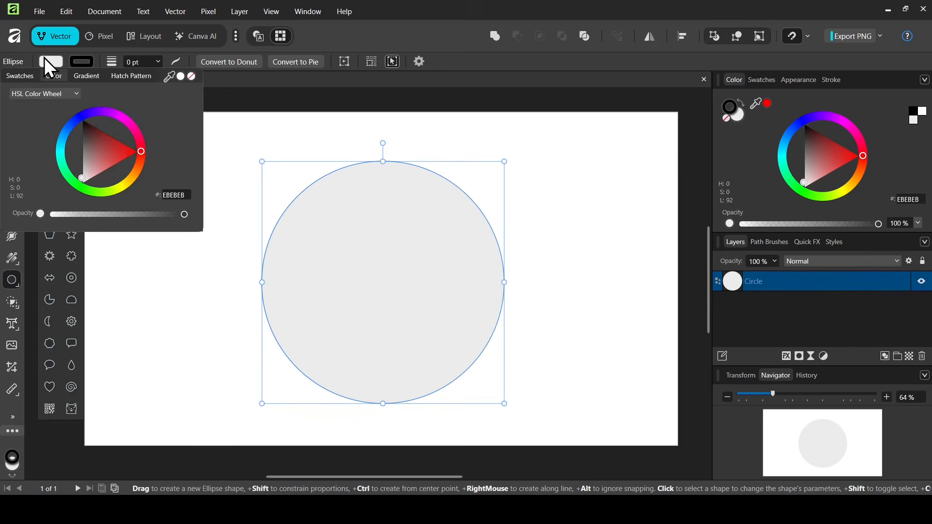
{"action": "left_click", "coordinate": [192, 76]}
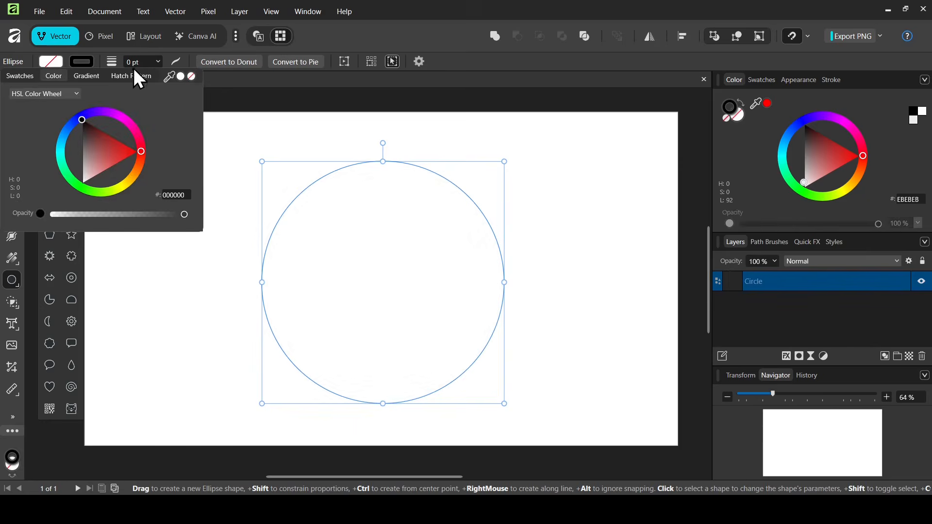
{"action": "type", "text": "1"}
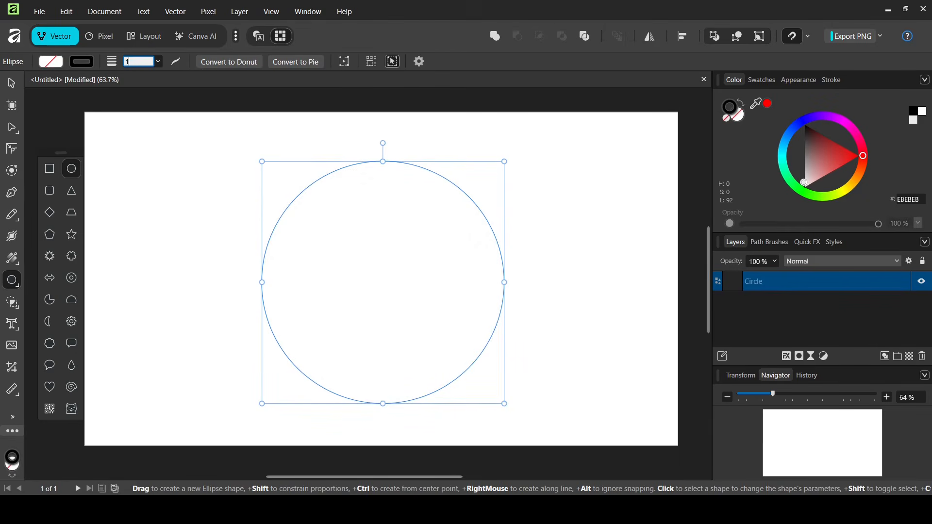
{"action": "key", "text": "Return"}
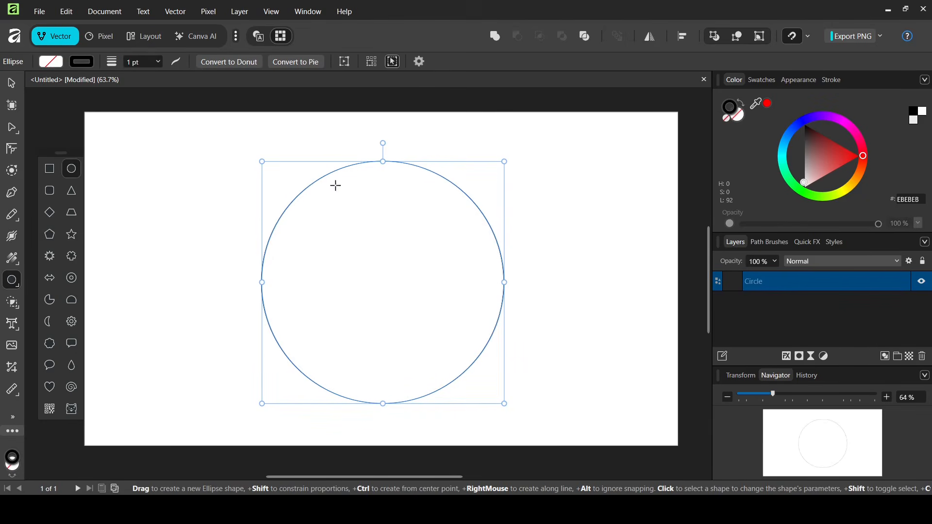
{"action": "left_click", "coordinate": [12, 82]}
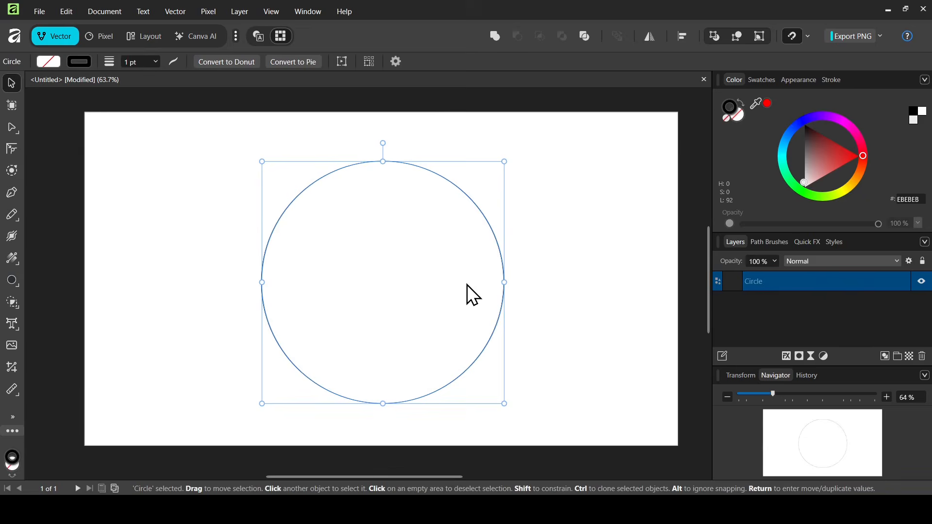
Duplicate the circle with Ctrl+J and shrink the copy around the centre into a concentric inner outline.
{"action": "mouse_move", "coordinate": [467, 285]}
{"action": "left_mouse_down"}
{"action": "mouse_move", "coordinate": [459, 287]}
{"action": "mouse_move", "coordinate": [468, 277]}
{"action": "left_mouse_up"}
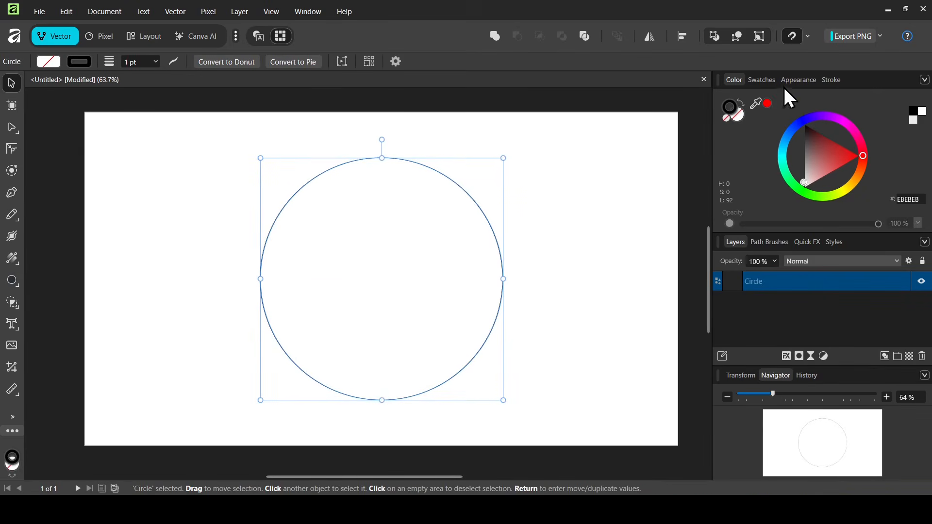
{"action": "left_click", "coordinate": [809, 36]}
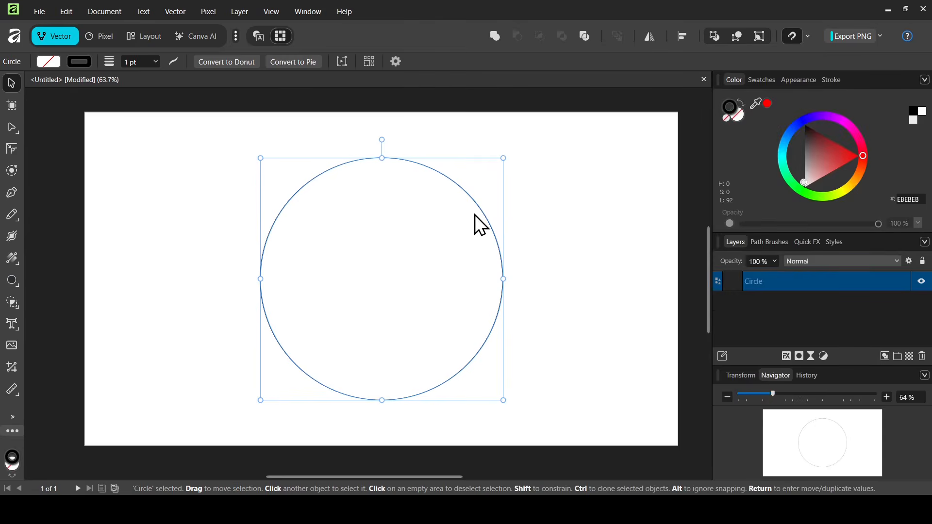
{"action": "key", "text": "ctrl+j"}
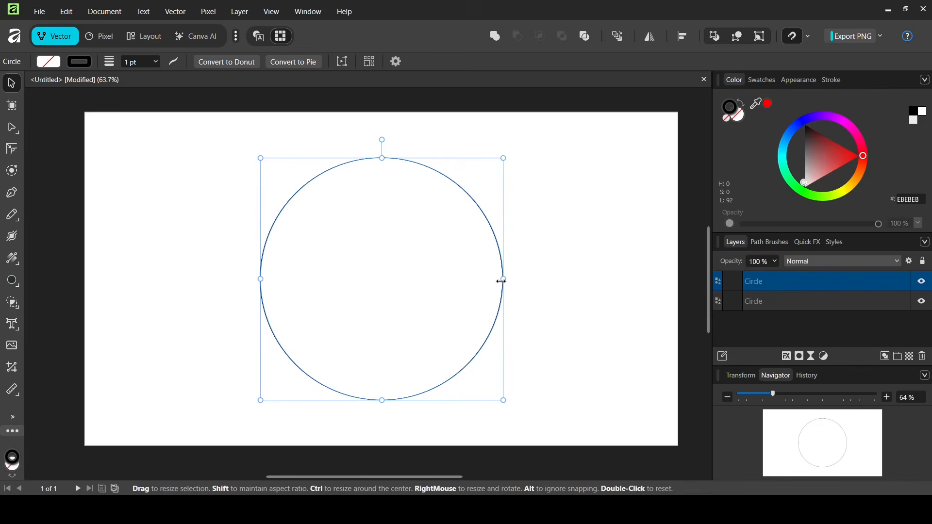
{"action": "left_click_drag", "start_coordinate": [502, 281], "coordinate": [466, 279]}
{"action": "left_click", "coordinate": [539, 243]}
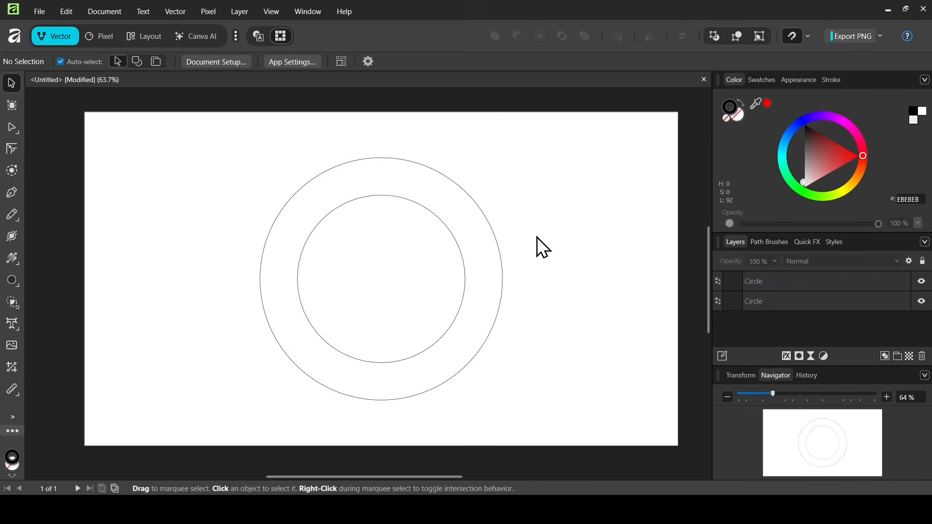
Duplicate the inner circle, move it up and resize it to a 121 px circle in the top gap.
{"action": "left_click", "coordinate": [444, 228]}
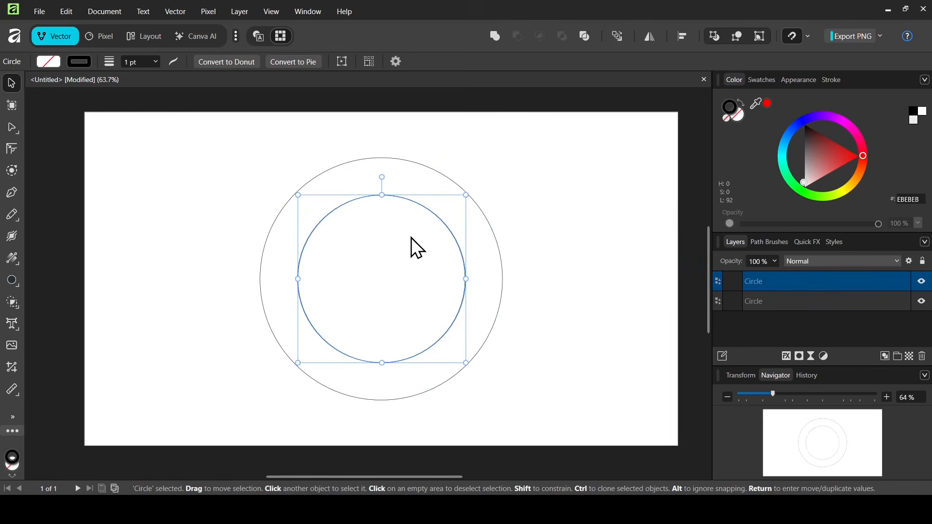
{"action": "key", "text": "ctrl+j"}
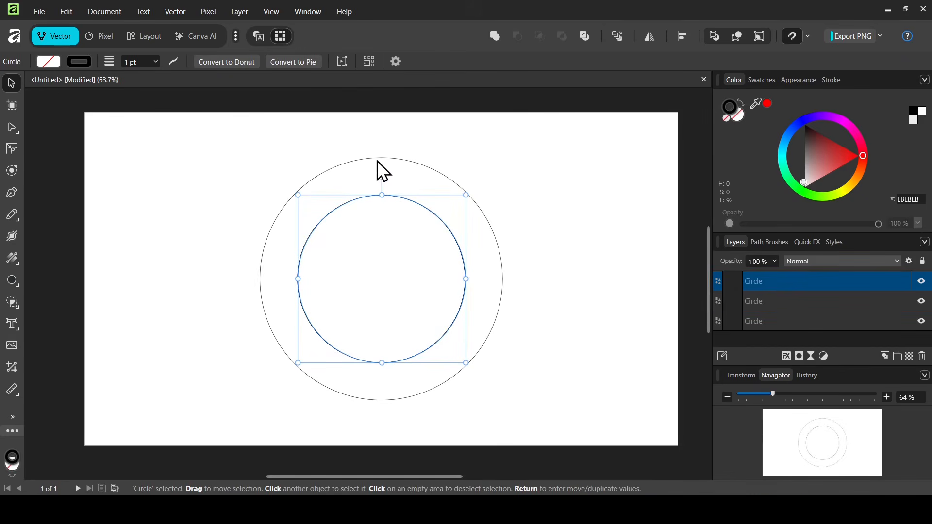
{"action": "left_click_drag", "start_coordinate": [409, 199], "coordinate": [412, 167]}
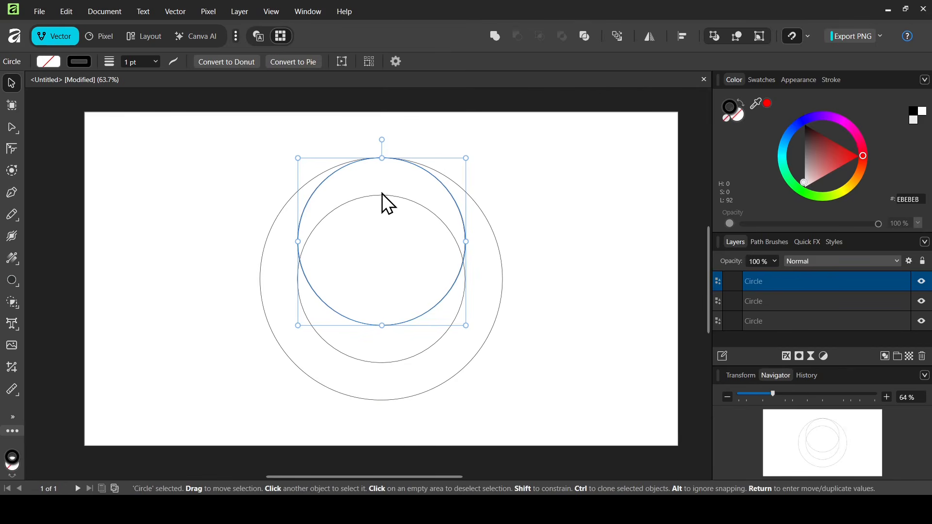
{"action": "left_click_drag", "start_coordinate": [382, 325], "coordinate": [386, 196]}
Duplicate the small top circle and move the copy to the bottom of the ring.
{"action": "left_click", "coordinate": [447, 156]}
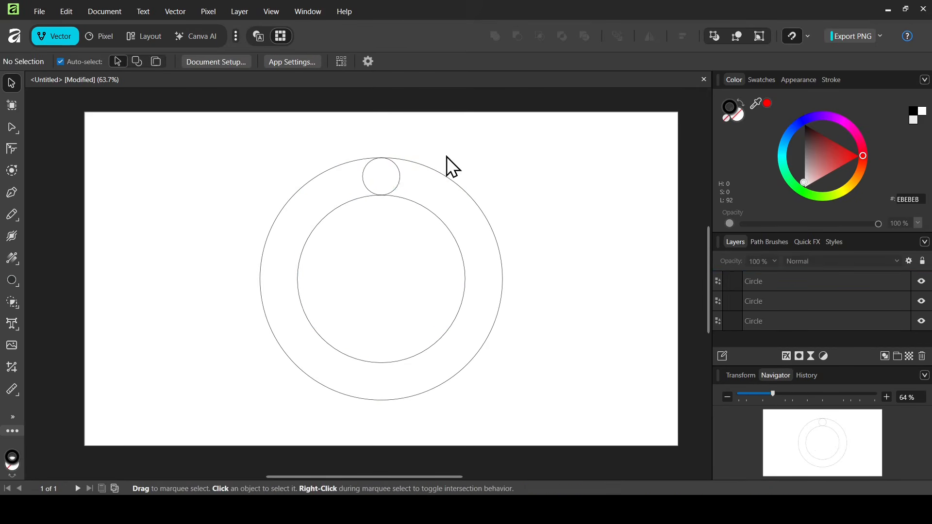
{"action": "left_click", "coordinate": [400, 177]}
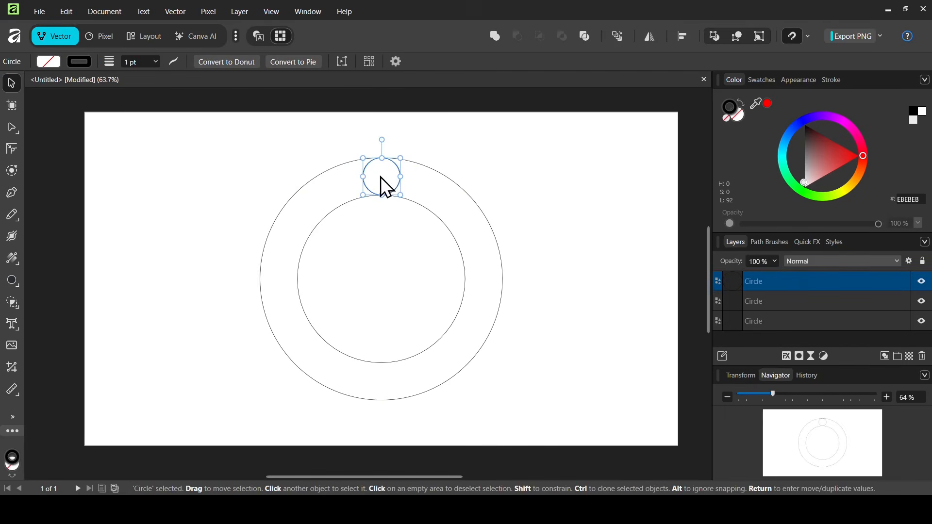
{"action": "key", "text": "ctrl+j"}
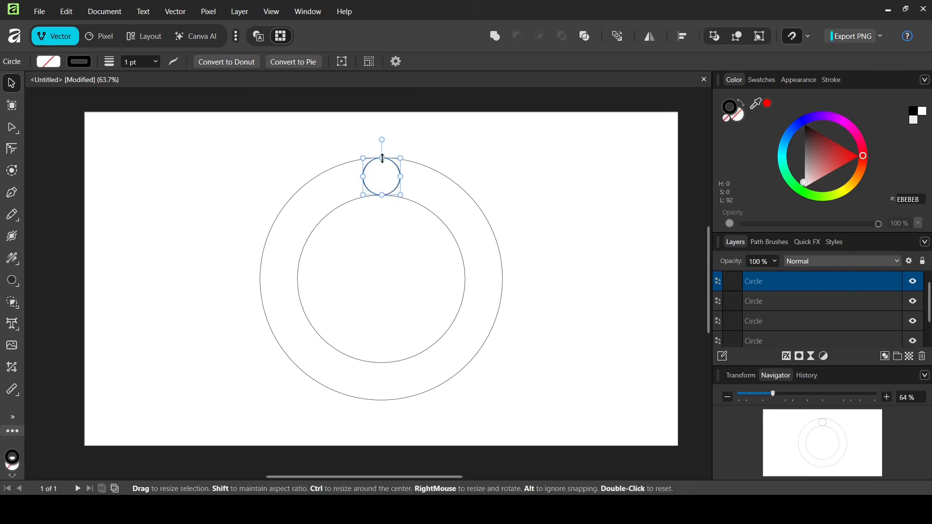
{"action": "left_click_drag", "start_coordinate": [382, 177], "coordinate": [383, 383]}
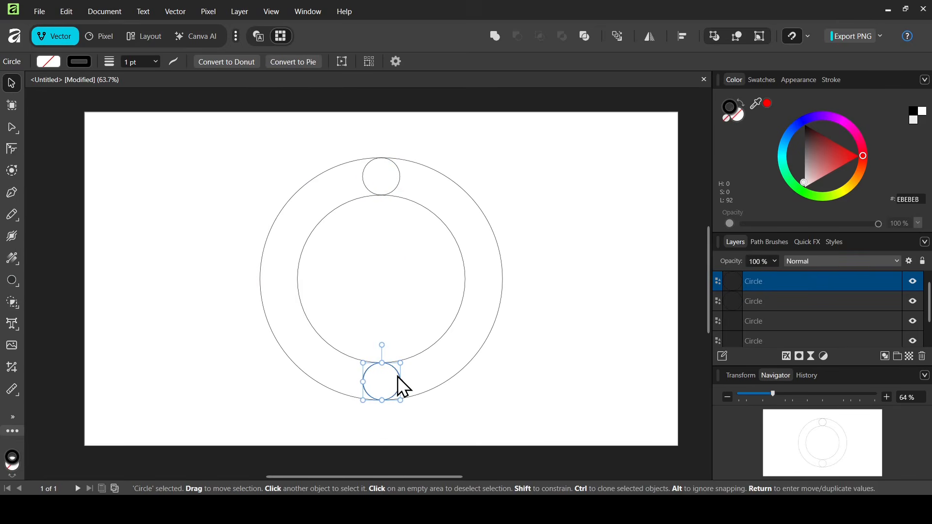
Duplicate the top and bottom pair rotated 90° for left and right circles, then select all six.
{"action": "left_click", "coordinate": [400, 175], "text": "shift"}
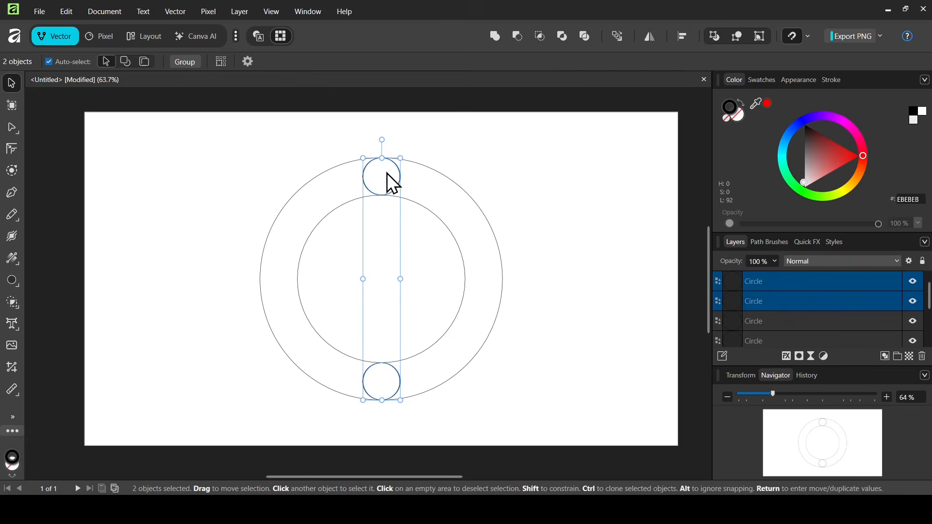
{"action": "left_click_drag", "start_coordinate": [387, 181], "coordinate": [496, 276]}
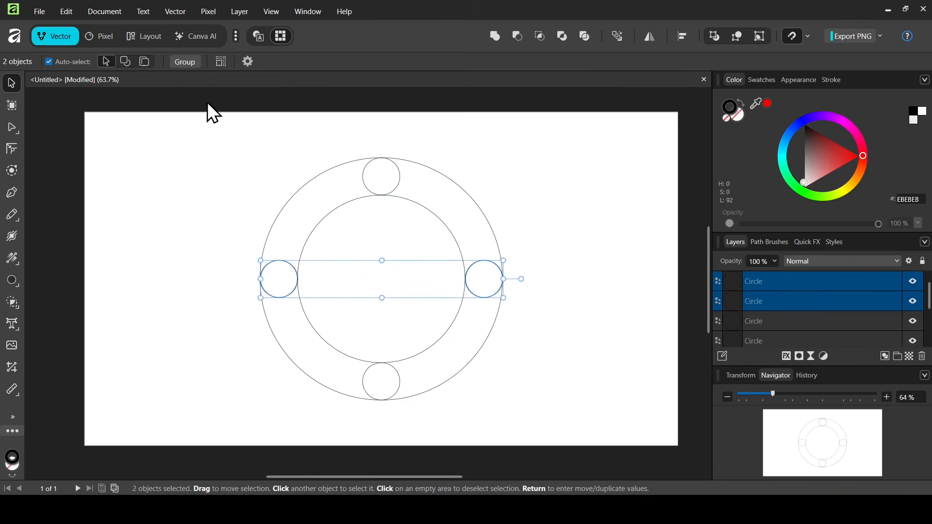
{"action": "left_click", "coordinate": [183, 135]}
{"action": "left_click_drag", "start_coordinate": [183, 135], "coordinate": [553, 422]}
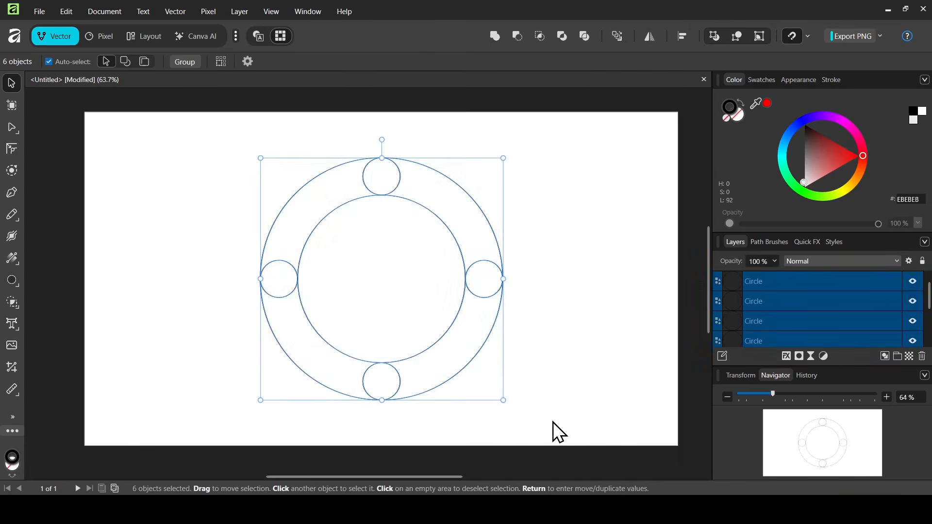
Merge the overlapping ring areas with the Shape Builder into four curved segments.
{"action": "left_click", "coordinate": [16, 303]}
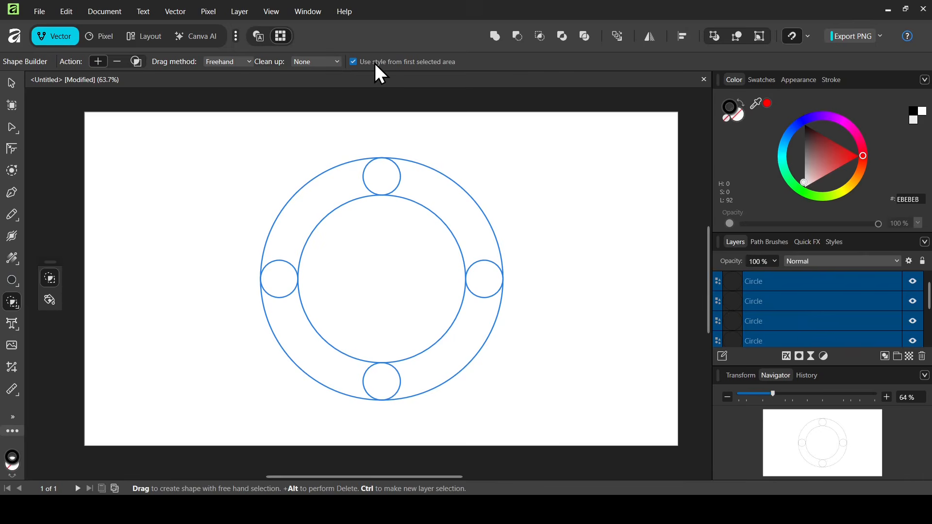
{"action": "left_click_drag", "start_coordinate": [299, 216], "coordinate": [284, 285]}
{"action": "mouse_move", "coordinate": [319, 359]}
{"action": "left_mouse_down"}
{"action": "mouse_move", "coordinate": [356, 385]}
{"action": "mouse_move", "coordinate": [386, 387]}
{"action": "left_mouse_up"}
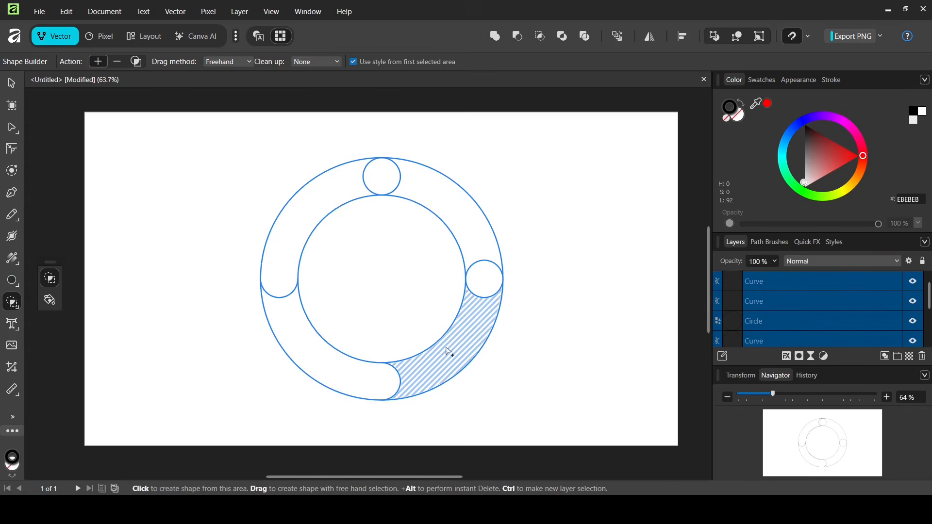
{"action": "left_click_drag", "start_coordinate": [479, 329], "coordinate": [489, 272]}
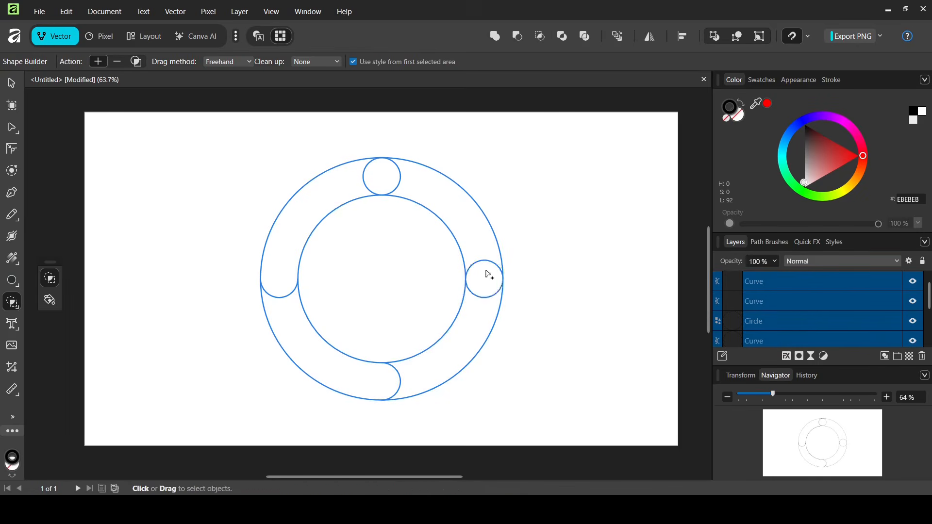
{"action": "left_click_drag", "start_coordinate": [459, 200], "coordinate": [388, 181]}
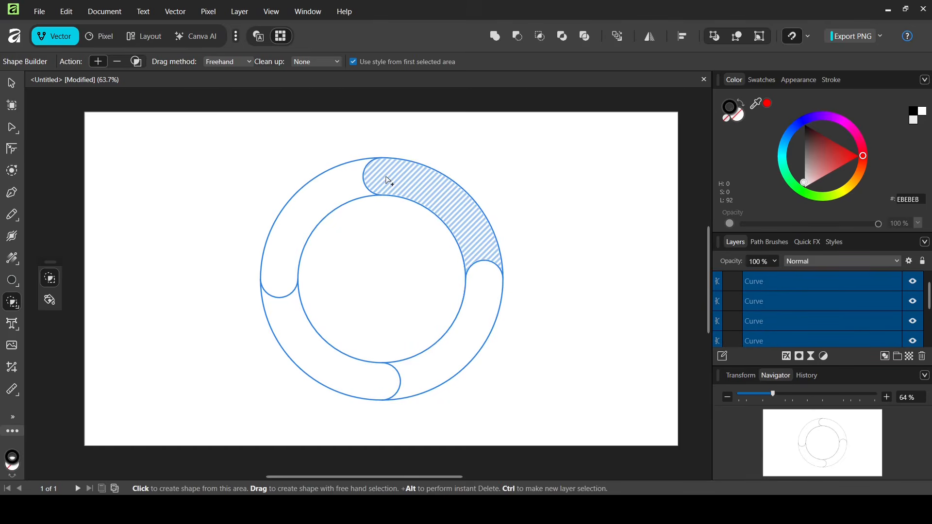
Delete the leftover inner circle curve from the Layers panel.
{"action": "left_click", "coordinate": [10, 82]}
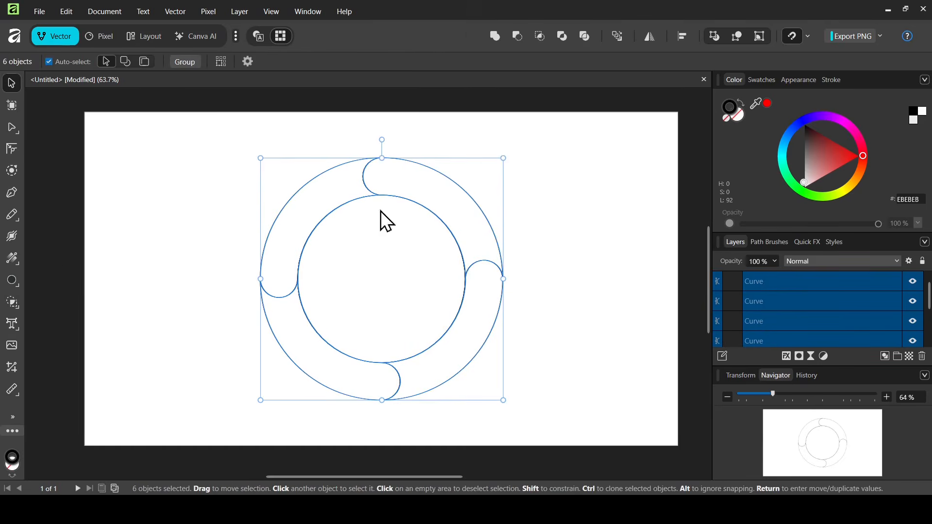
{"action": "left_click", "coordinate": [561, 237]}
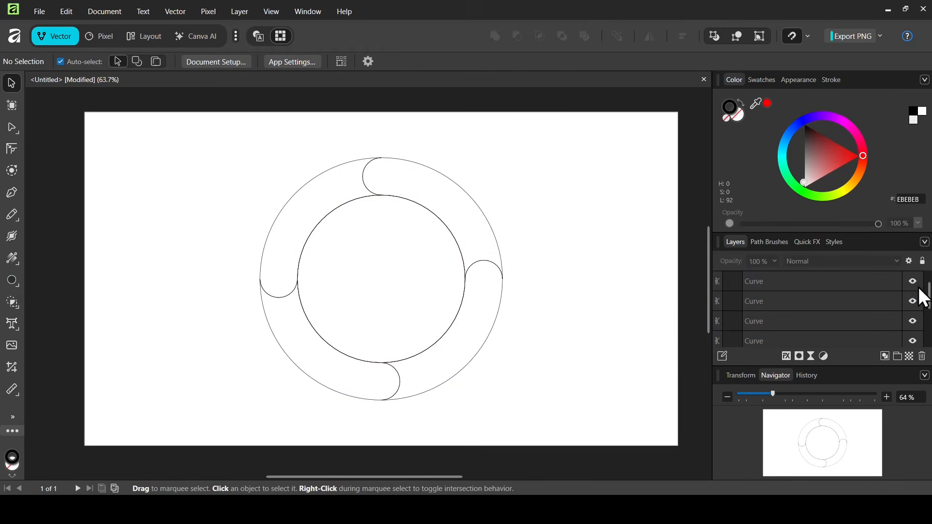
{"action": "left_click_drag", "start_coordinate": [928, 295], "coordinate": [927, 335]}
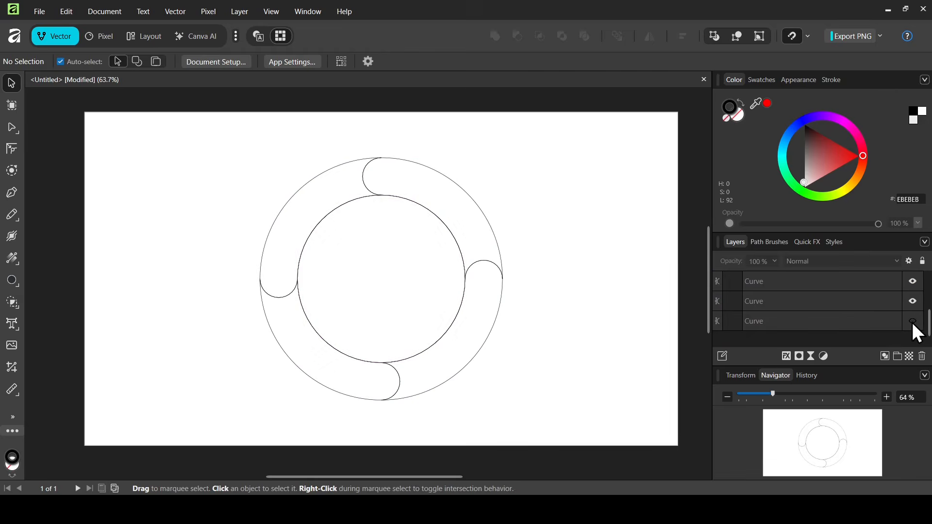
{"action": "left_click", "coordinate": [850, 328]}
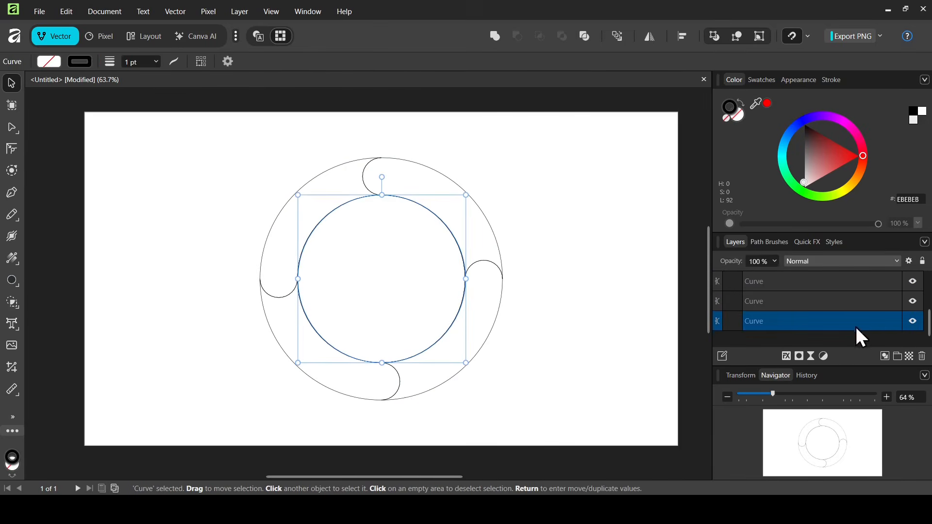
{"action": "left_click", "coordinate": [922, 358]}
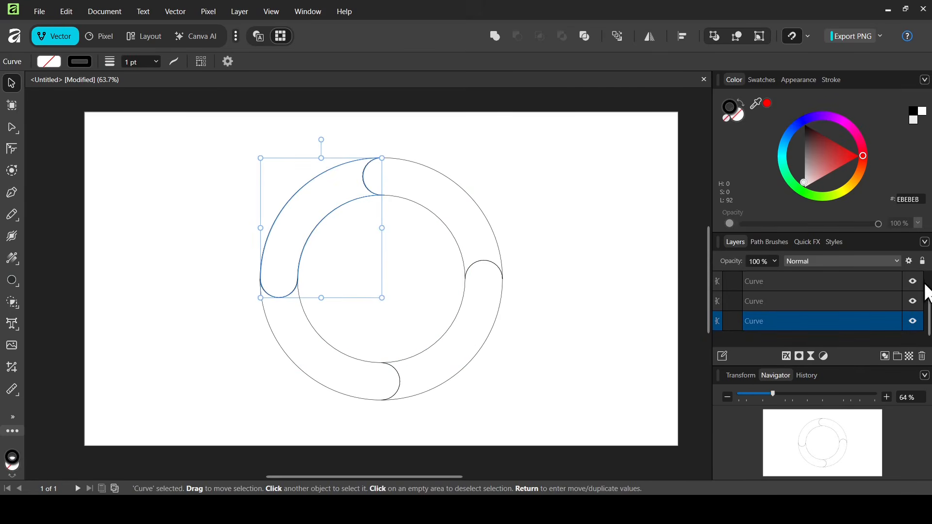
Fill the upper-left segment red, lower-left yellow, right blue and top green, then select all four.
{"action": "left_click_drag", "start_coordinate": [928, 307], "coordinate": [928, 295]}
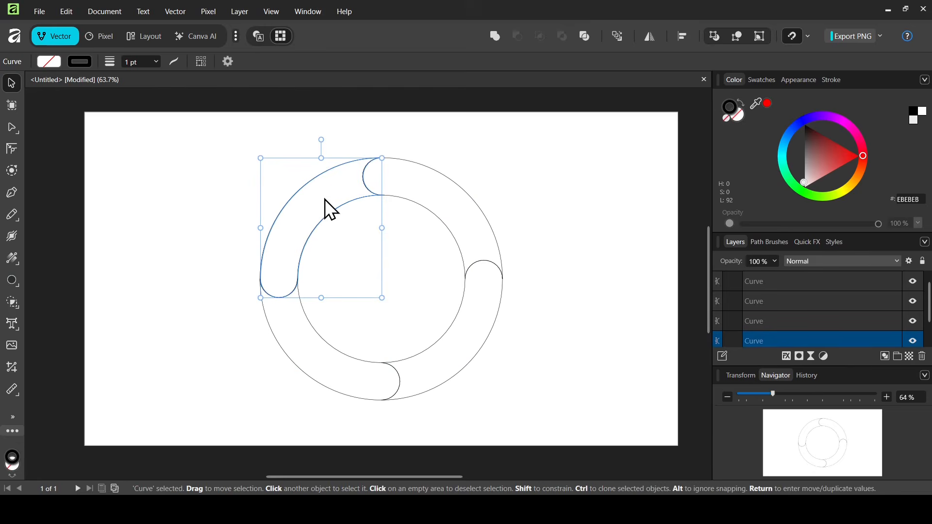
{"action": "left_click_drag", "start_coordinate": [835, 165], "coordinate": [912, 147]}
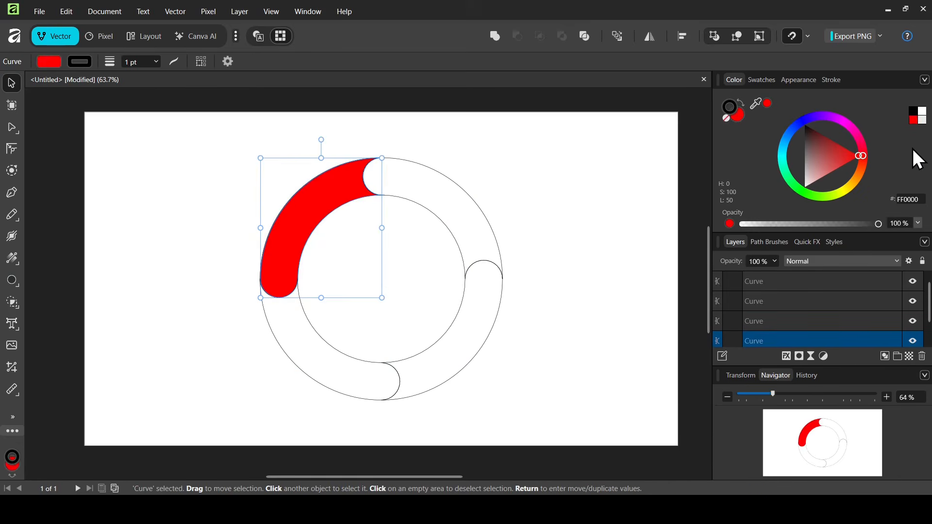
{"action": "left_click", "coordinate": [354, 361]}
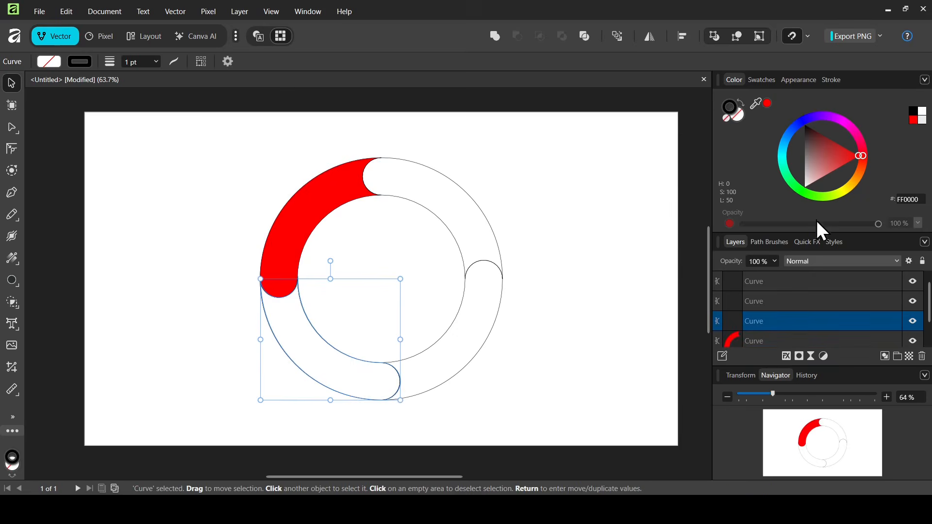
{"action": "left_click_drag", "start_coordinate": [839, 195], "coordinate": [862, 193]}
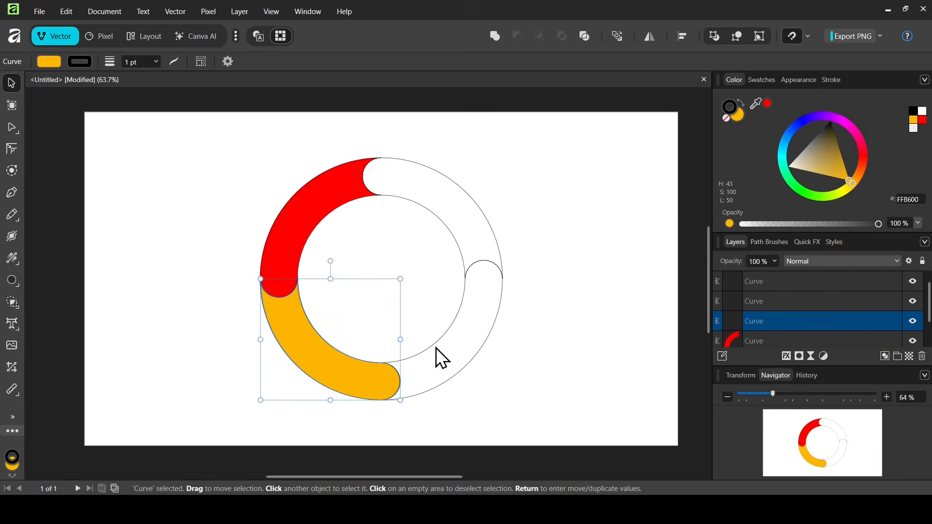
{"action": "left_click", "coordinate": [479, 348]}
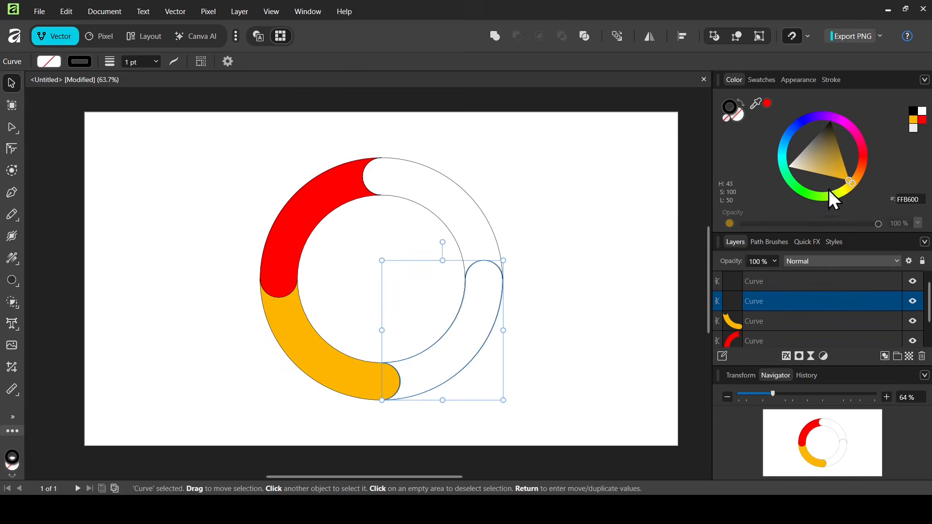
{"action": "left_click_drag", "start_coordinate": [860, 150], "coordinate": [761, 121]}
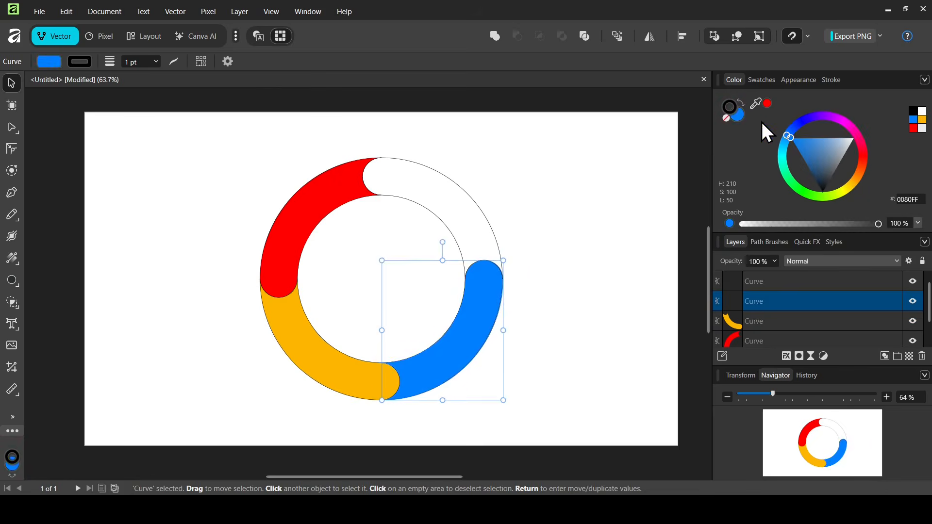
{"action": "left_click", "coordinate": [442, 229]}
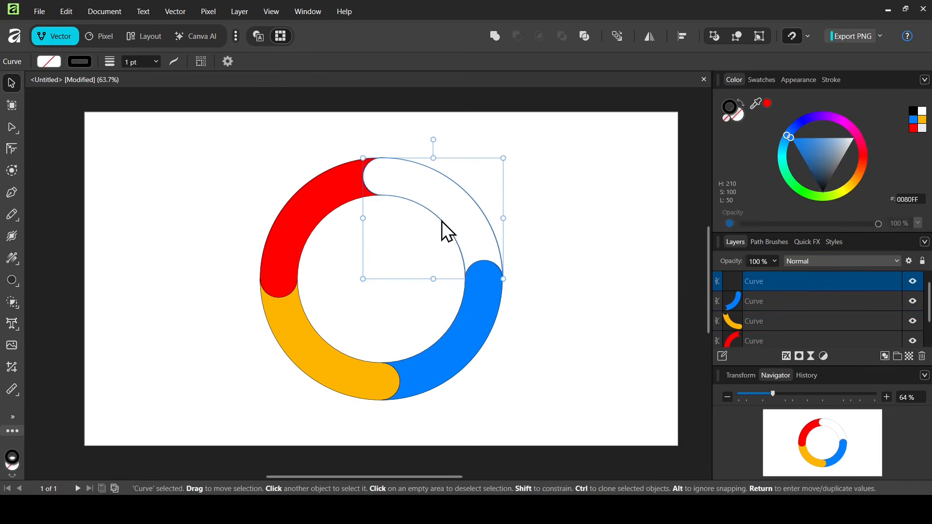
{"action": "left_click", "coordinate": [795, 183]}
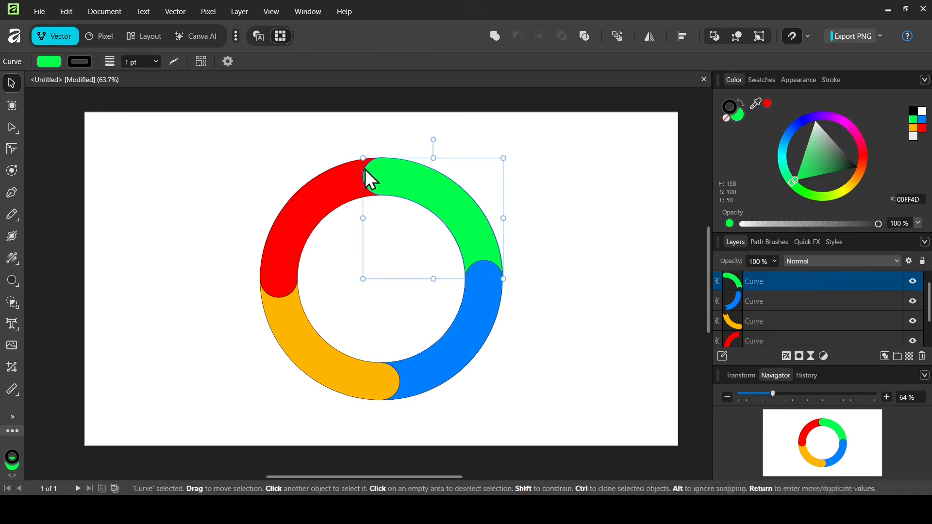
{"action": "left_click_drag", "start_coordinate": [198, 143], "coordinate": [572, 422]}
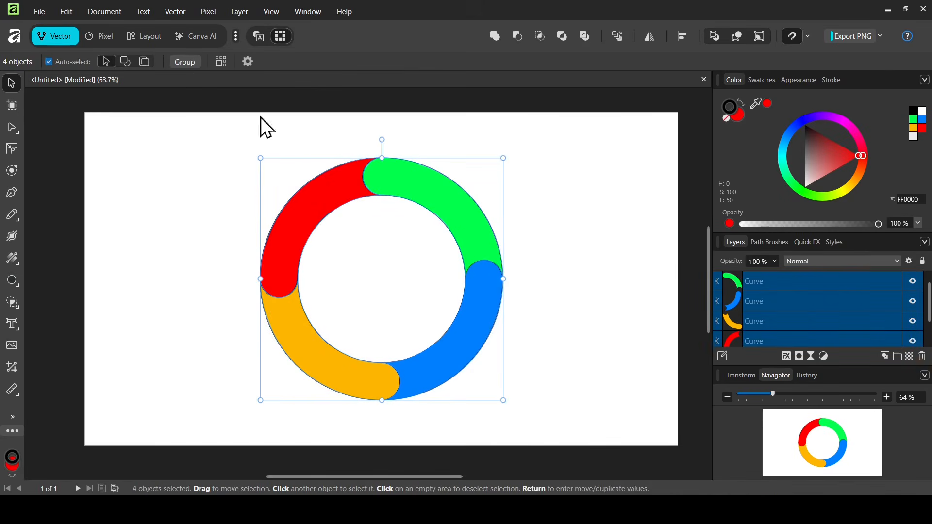
Group the four segments and set their stroke width to 0 pt.
{"action": "left_click", "coordinate": [185, 63]}
{"action": "left_click", "coordinate": [283, 67]}
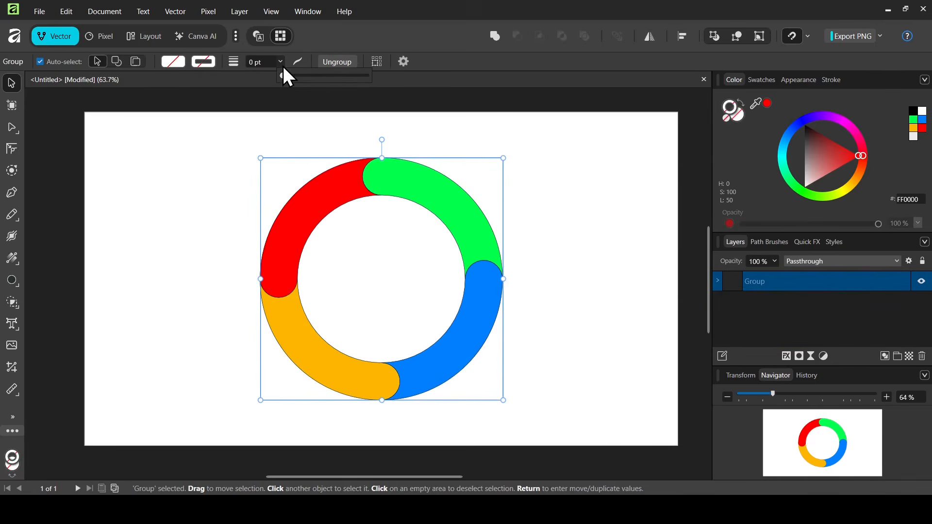
{"action": "mouse_move", "coordinate": [287, 76]}
{"action": "left_mouse_down"}
{"action": "mouse_move", "coordinate": [336, 78]}
{"action": "mouse_move", "coordinate": [262, 85]}
{"action": "left_mouse_up"}
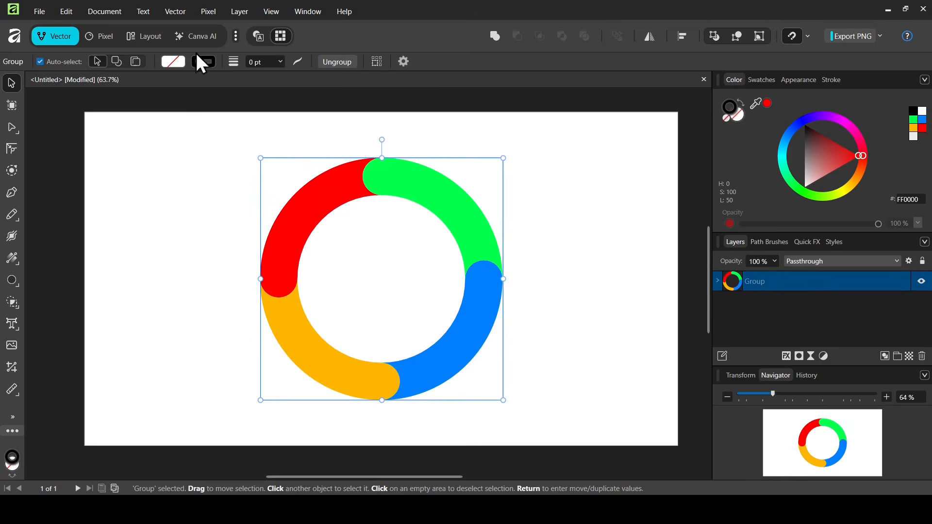
Apply a 0.5 contour offset to the ring with the Contour tool.
{"action": "left_click", "coordinate": [11, 170]}
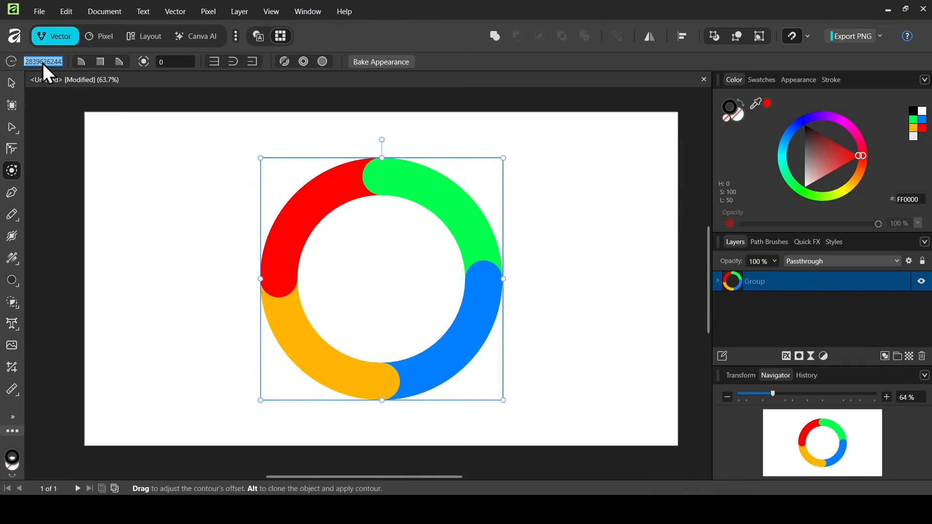
{"action": "type", "text": "0.5"}
{"action": "key", "text": "Return"}
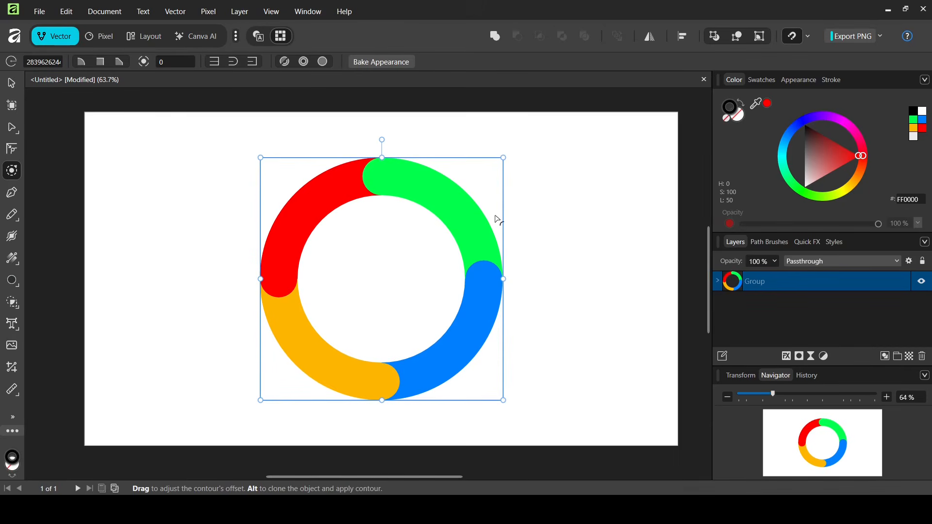
Enable the 3D layer effect on the ring group with a radius of about 9 px.
{"action": "left_click", "coordinate": [788, 356]}
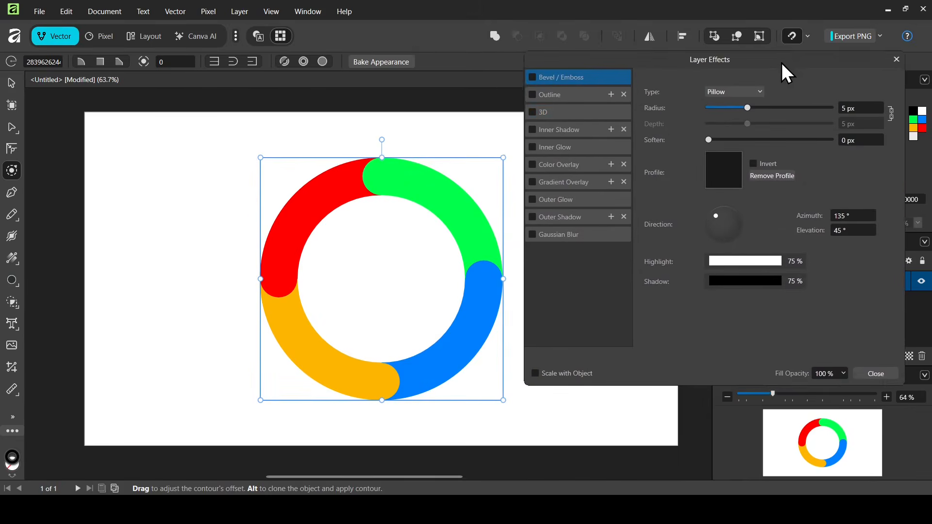
{"action": "left_click_drag", "start_coordinate": [782, 63], "coordinate": [788, 68]}
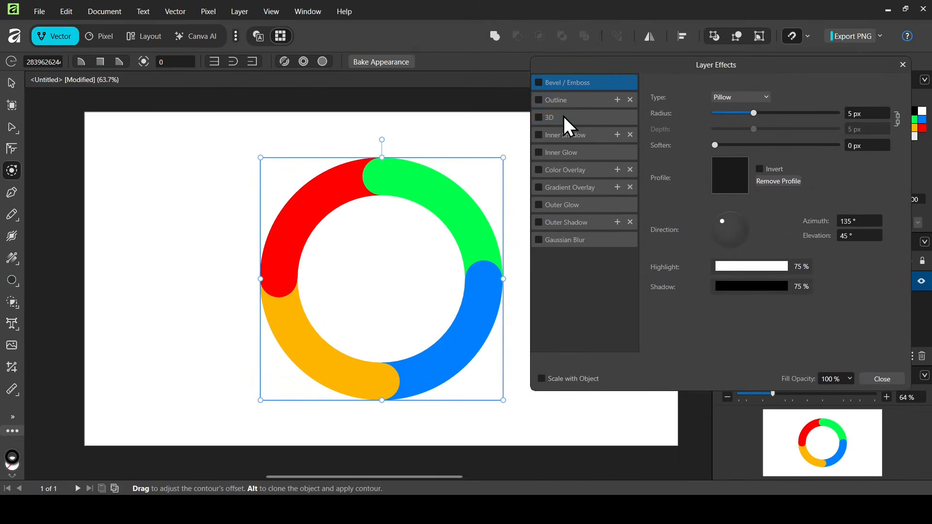
{"action": "left_click", "coordinate": [564, 117]}
{"action": "left_click", "coordinate": [539, 118]}
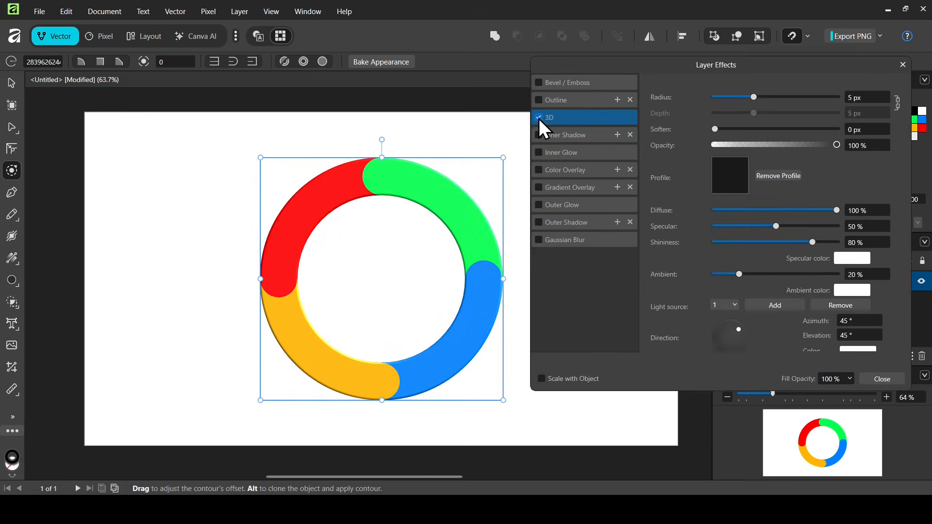
{"action": "mouse_move", "coordinate": [755, 97]}
{"action": "left_mouse_down"}
{"action": "mouse_move", "coordinate": [784, 95]}
{"action": "mouse_move", "coordinate": [765, 98]}
{"action": "left_mouse_up"}
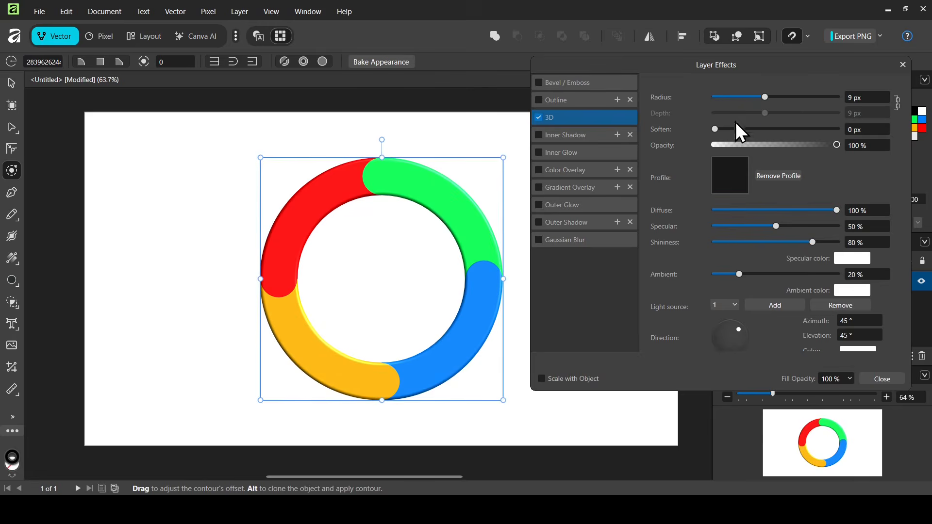
{"action": "left_click_drag", "start_coordinate": [715, 129], "coordinate": [763, 132]}
Add an Inner Bevel / Emboss effect with a 6.4 px radius and close the effects window.
{"action": "left_click", "coordinate": [555, 83]}
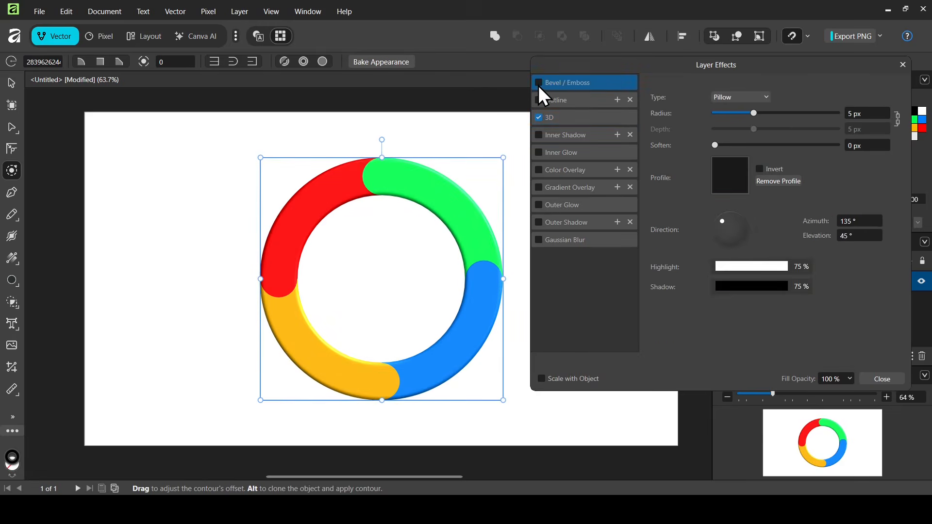
{"action": "left_click", "coordinate": [538, 83]}
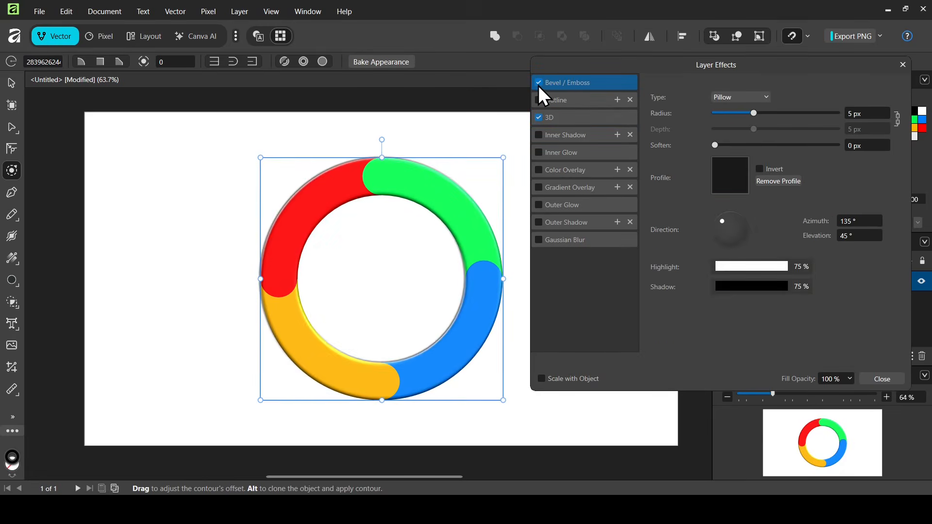
{"action": "left_click", "coordinate": [754, 101]}
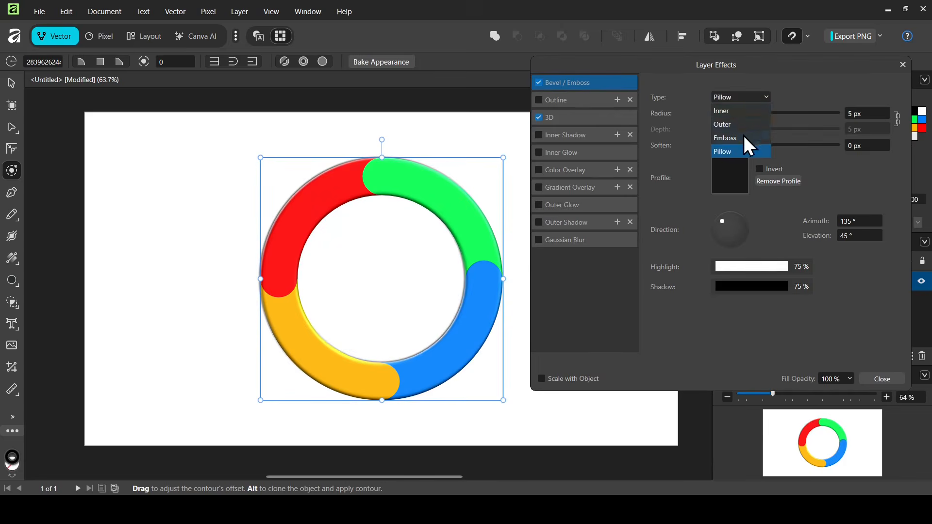
{"action": "left_click", "coordinate": [750, 95]}
{"action": "left_click", "coordinate": [745, 97]}
{"action": "left_click", "coordinate": [743, 111]}
{"action": "left_click_drag", "start_coordinate": [744, 115], "coordinate": [760, 128]}
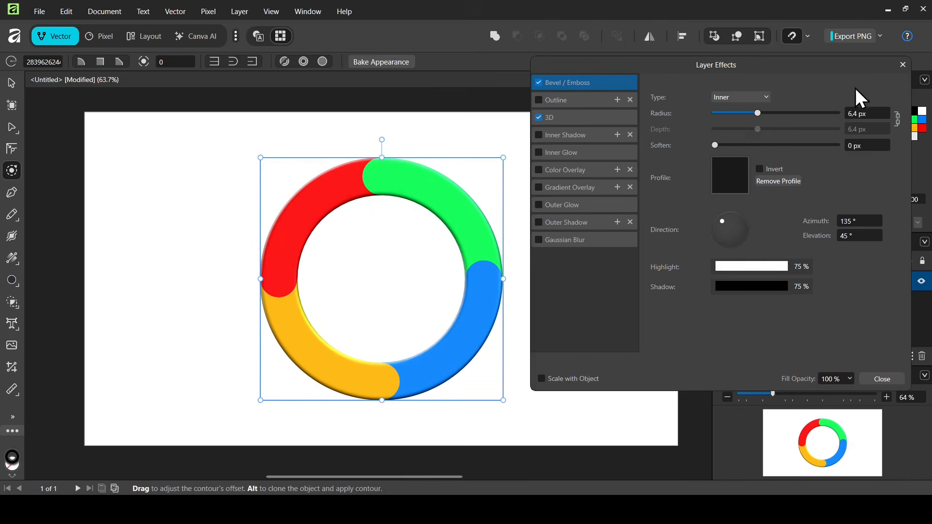
{"action": "left_click", "coordinate": [903, 65]}
{"action": "left_click", "coordinate": [11, 83]}
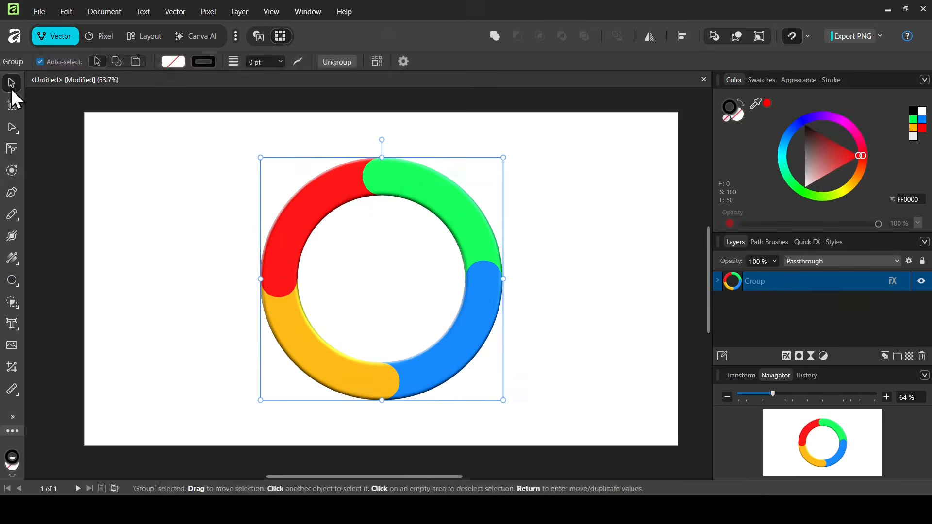